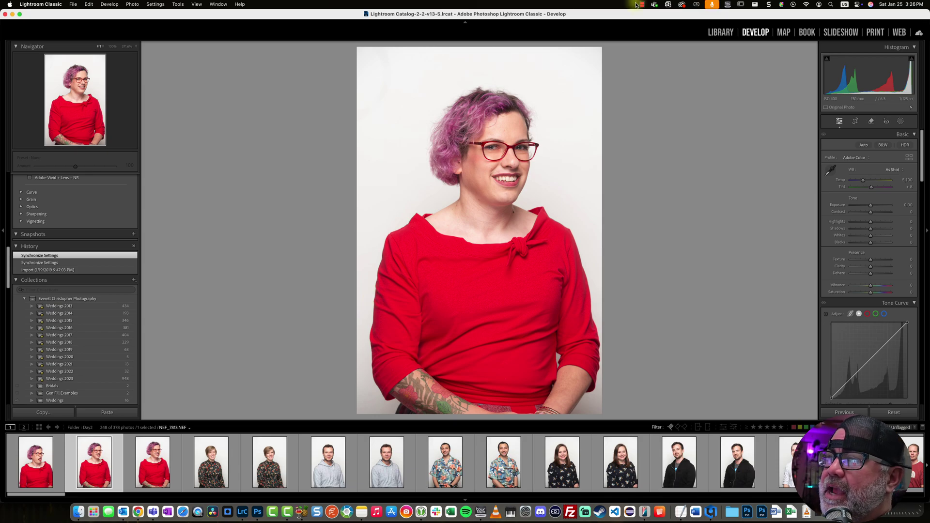
# Darken the headshot to inspect the faint top-left dust spot, then open the first headshot
pyautogui.moveTo(874, 205); pyautogui.dragTo(862, 205)
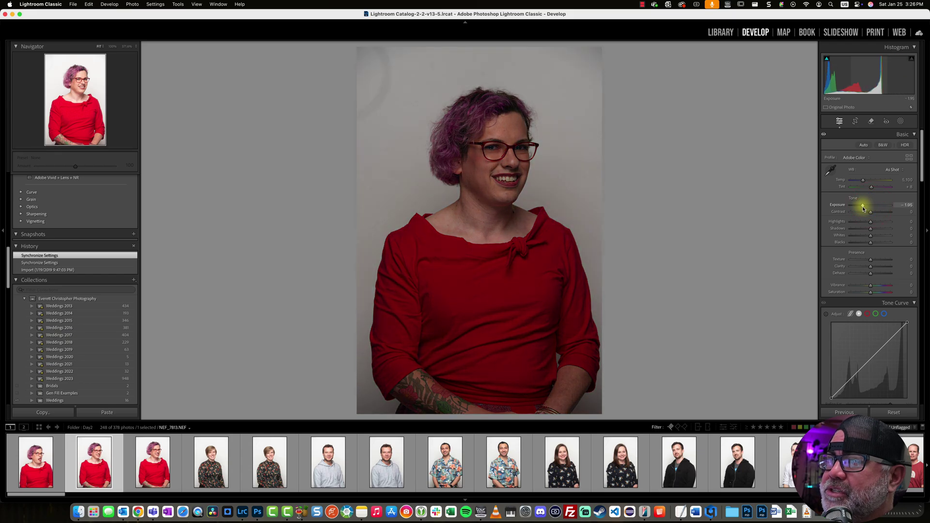
pyautogui.click(382, 72)
pyautogui.click(450, 98)
pyautogui.click(476, 235)
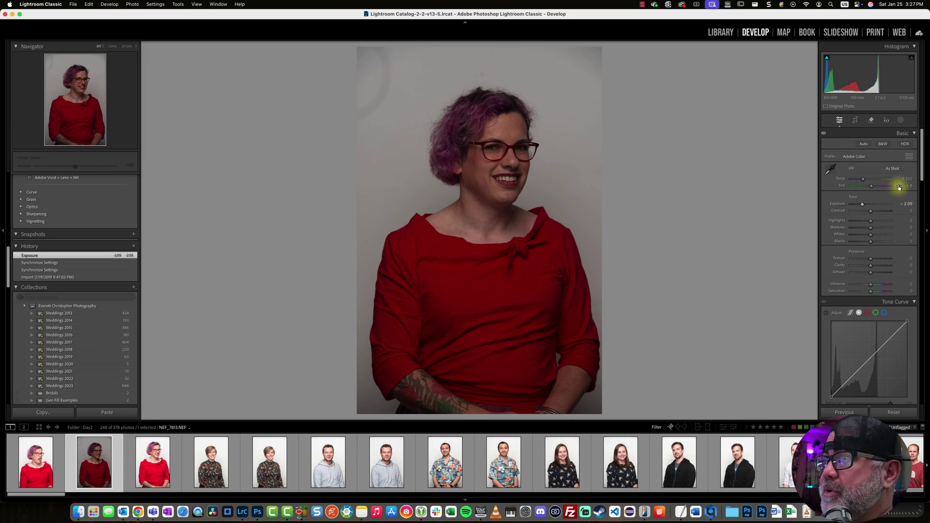
pyautogui.click(445, 462)
pyautogui.click(36, 466)
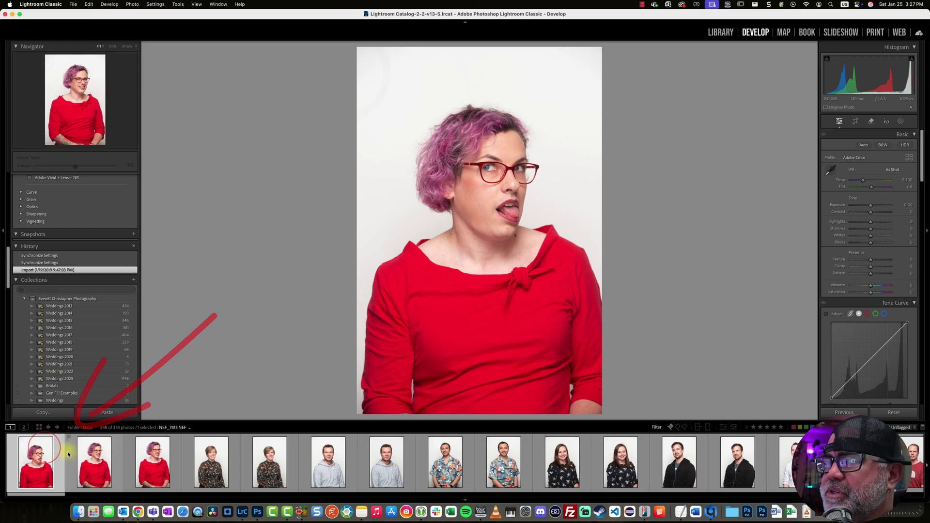
# Select all 248 headshots and turn on Auto Sync
pyautogui.press('super+a')
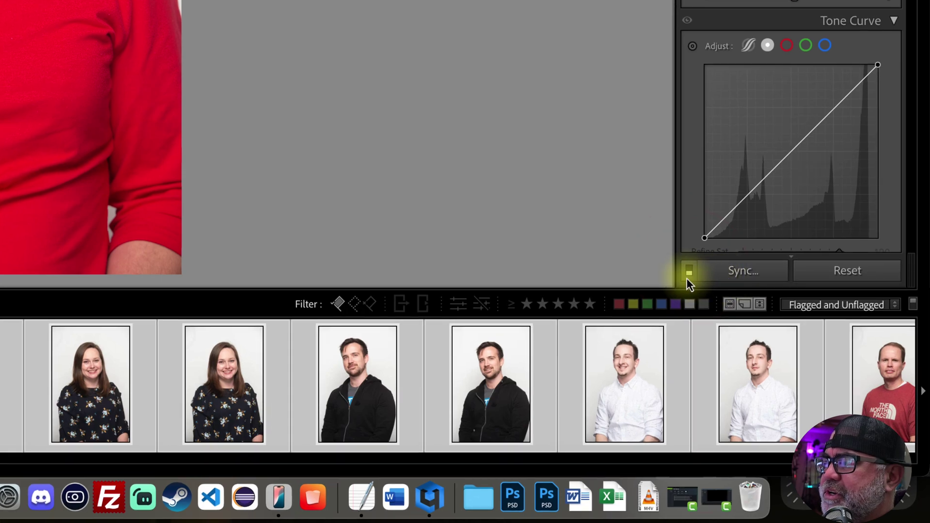
pyautogui.click(689, 274)
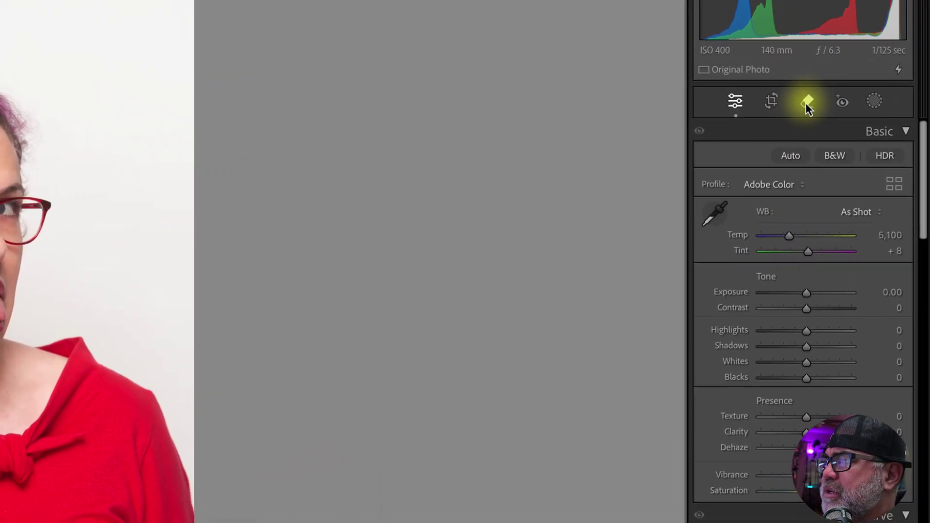
# Set the first headshot's Exposure to −2.10 so the top-left dust spot stands out
pyautogui.click(806, 103)
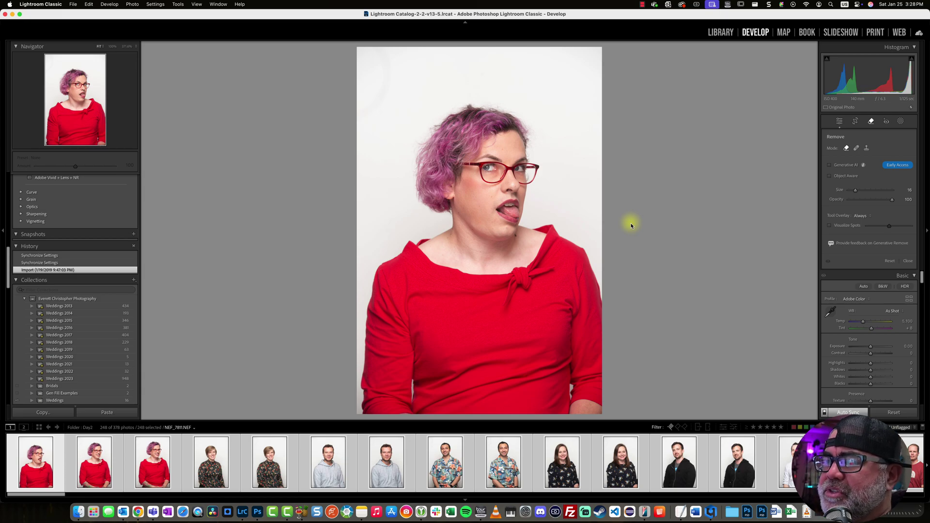
pyautogui.press('q')
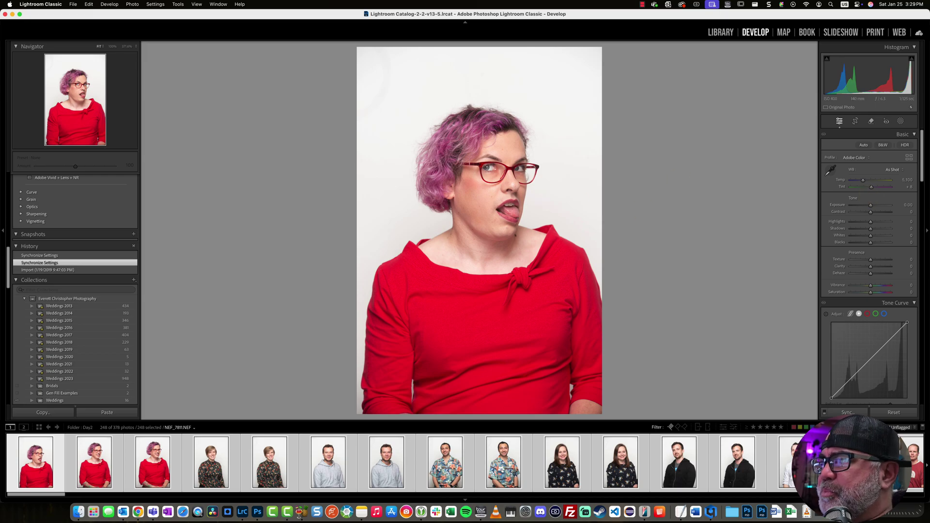
pyautogui.moveTo(865, 209); pyautogui.dragTo(862, 207)
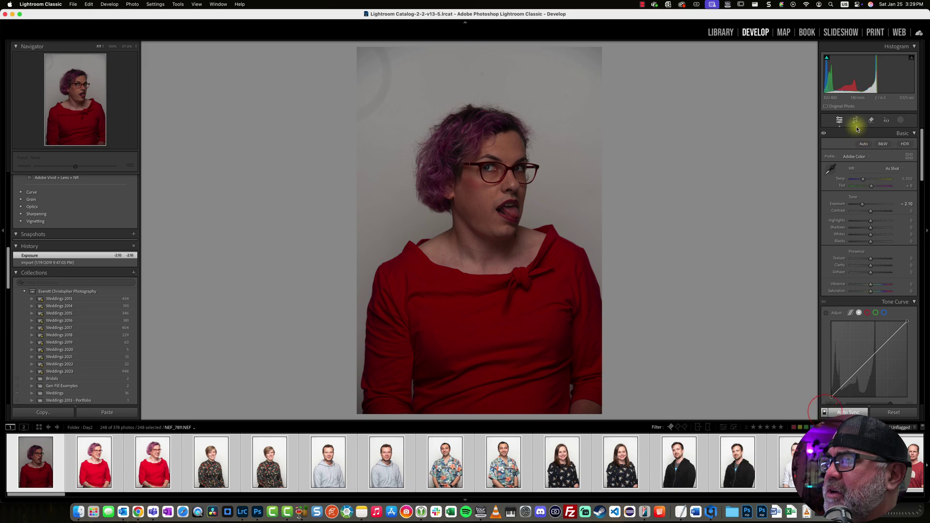
# Brush out the curved dust line in the top-left corner with the Remove tool
pyautogui.click(871, 120)
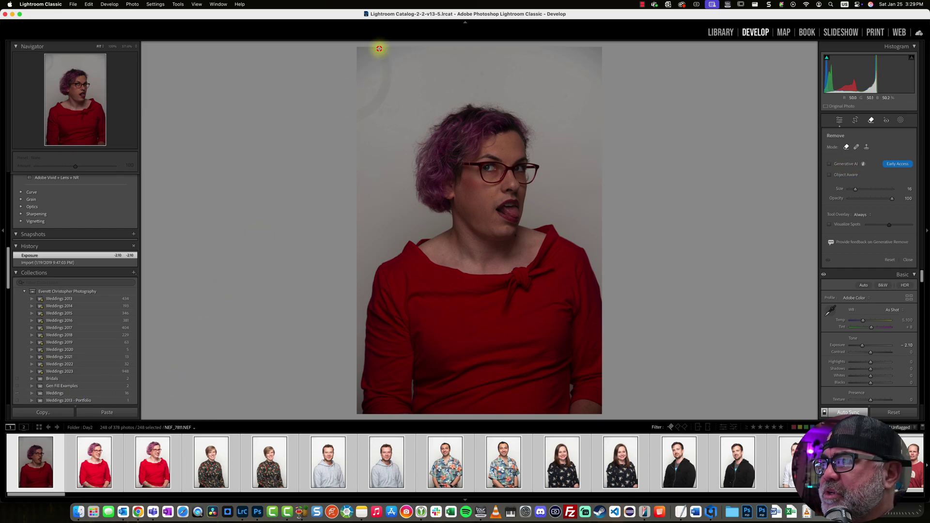
pyautogui.moveTo(380, 49)
pyautogui.mouseDown()
pyautogui.moveTo(382, 92)
pyautogui.moveTo(349, 116)
pyautogui.mouseUp()
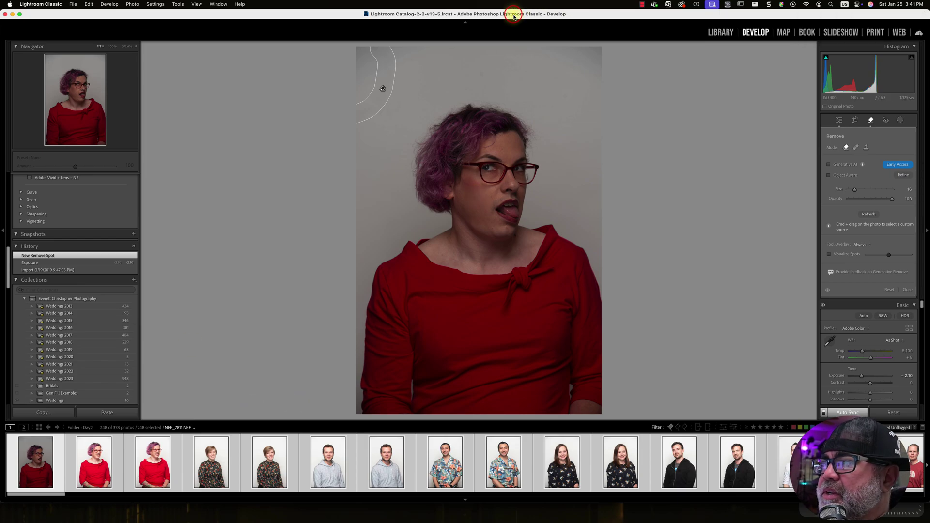
# Select only the first headshot and reset its Exposure to 0.00
pyautogui.click(30, 454)
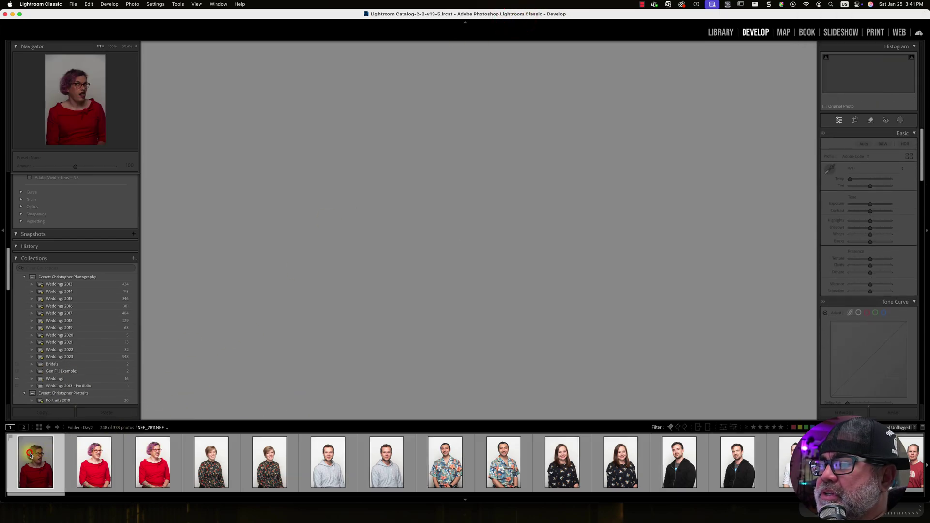
pyautogui.click(870, 205)
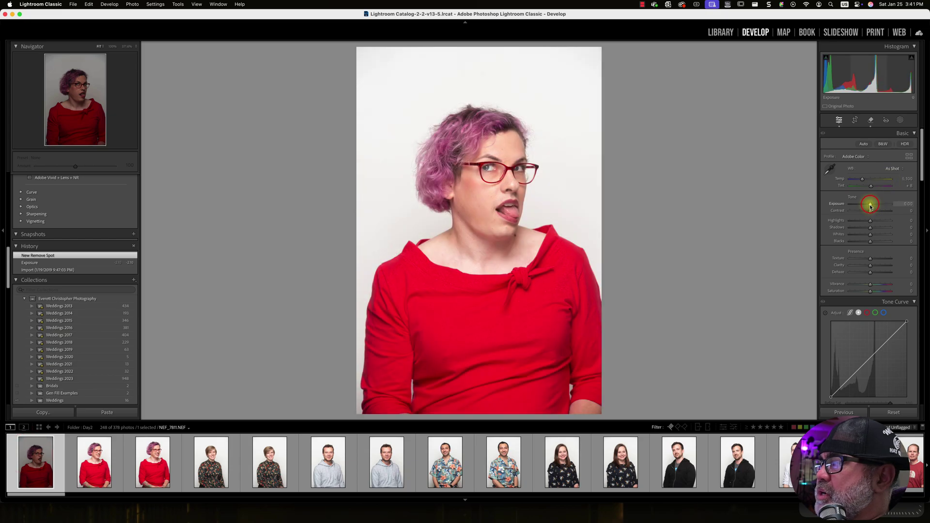
pyautogui.click(721, 34)
# Darken the second headshot to −2.70 Exposure and open Sync settings for it through the twelfth
pyautogui.press('Right')
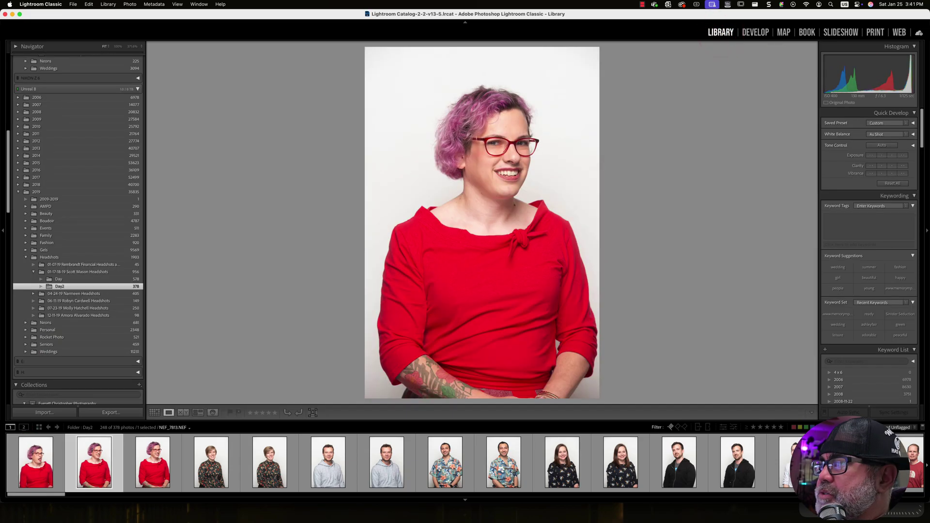
pyautogui.click(756, 33)
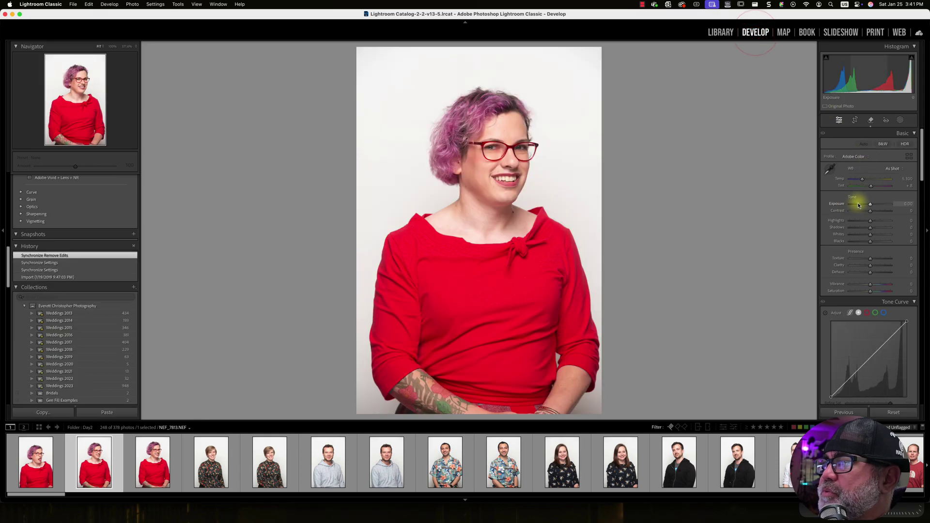
pyautogui.click(859, 203)
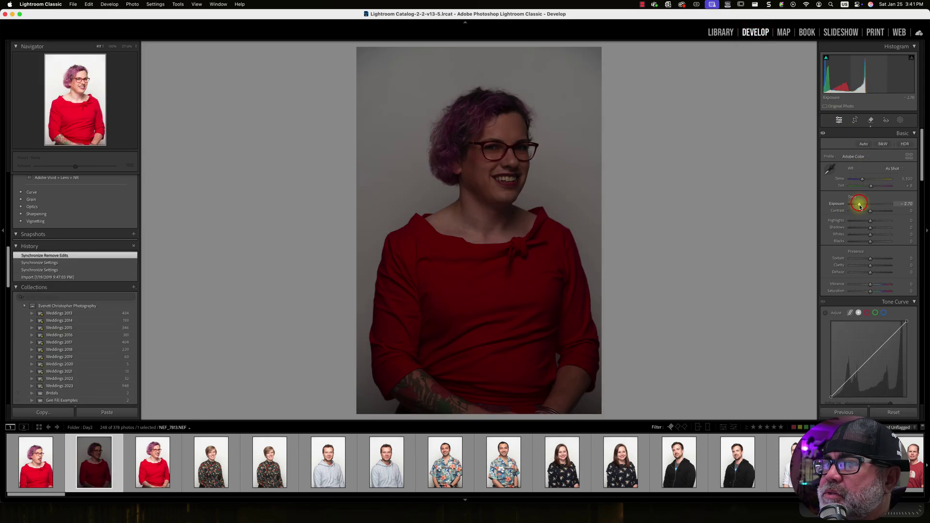
pyautogui.keyDown('shift'); pyautogui.click(679, 460); pyautogui.keyUp('shift')
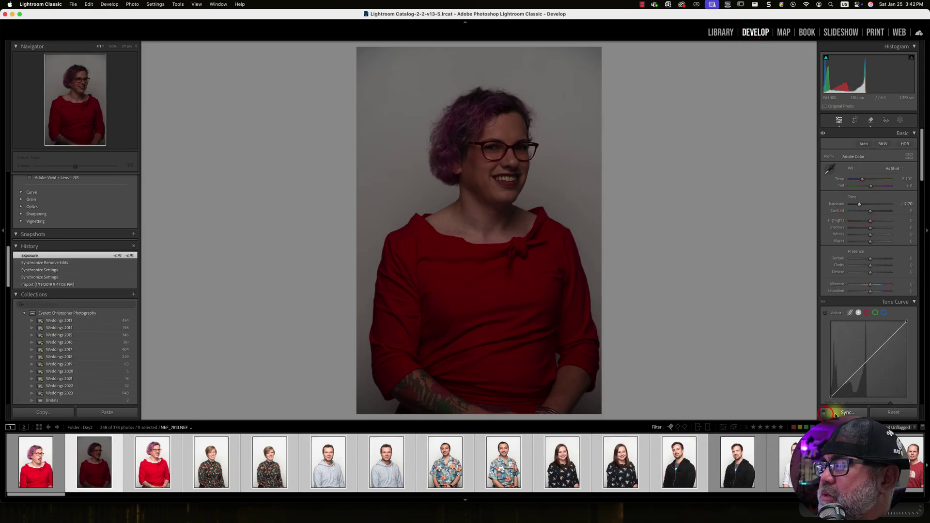
pyautogui.click(835, 415)
# Synchronize only the Exposure setting to the selected headshots, then view the first two
pyautogui.click(353, 242)
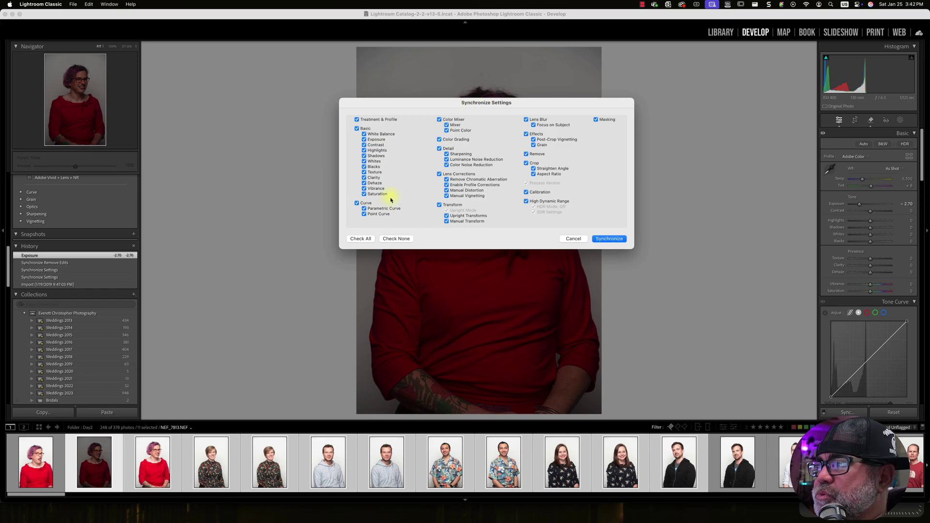
pyautogui.click(389, 238)
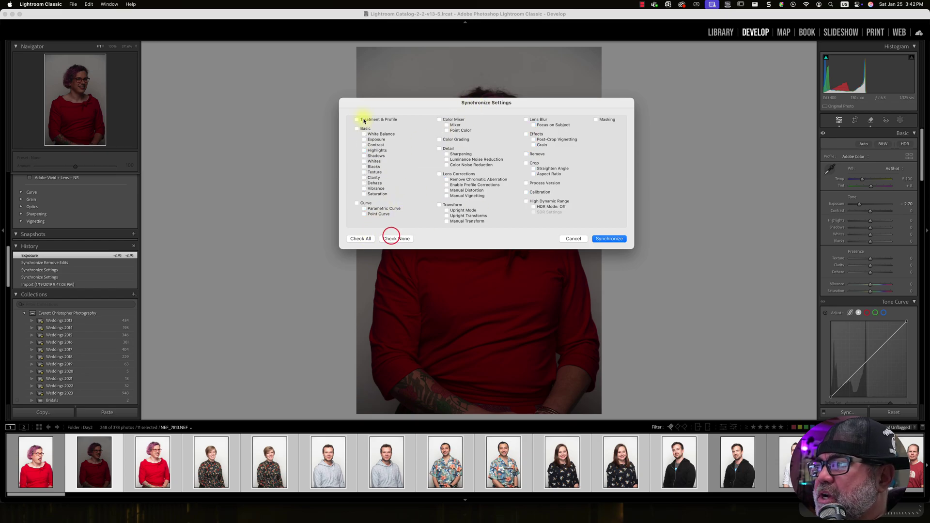
pyautogui.click(376, 139)
pyautogui.click(609, 239)
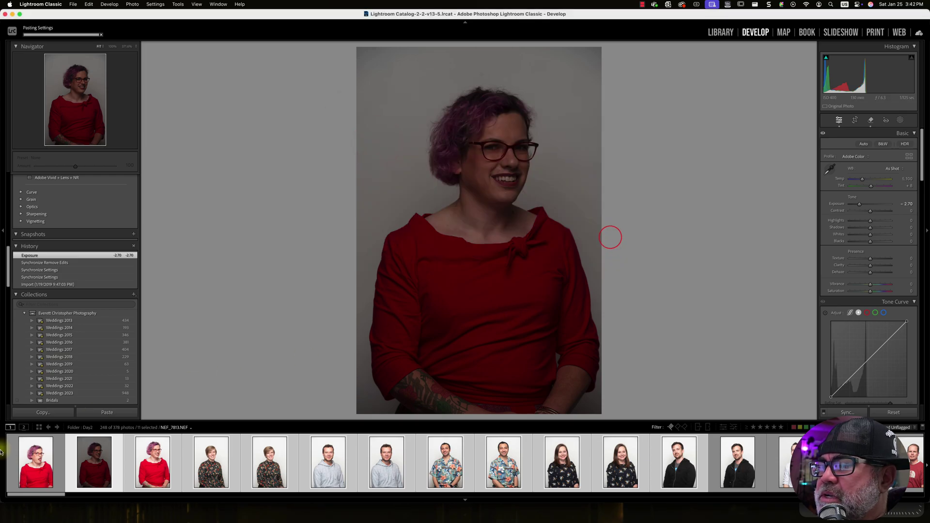
pyautogui.click(36, 462)
pyautogui.click(112, 457)
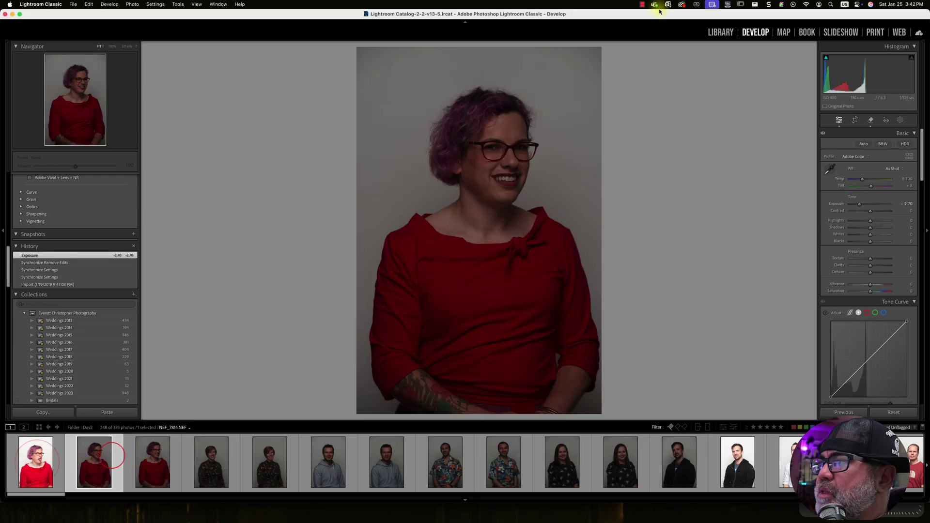
# Browse the darkened headshots in Library to confirm the top-left spot is gone
pyautogui.click(715, 35)
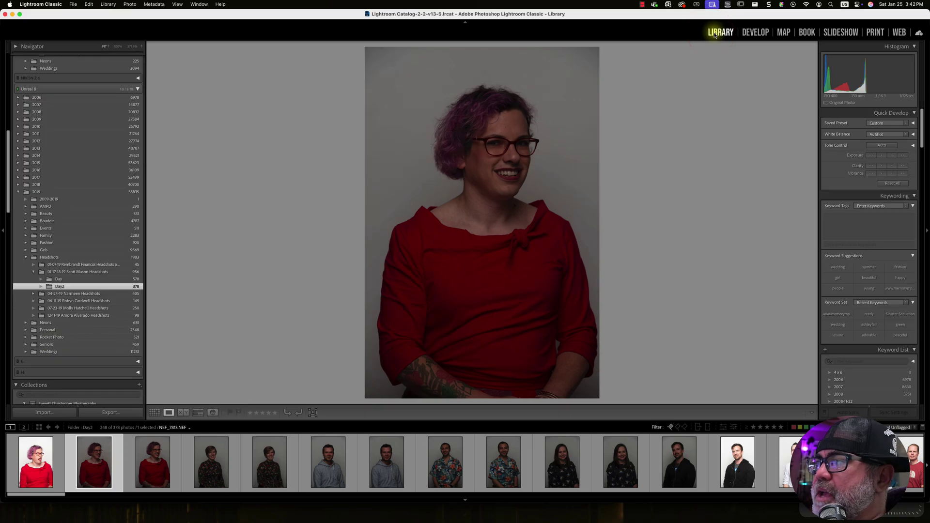
pyautogui.press('Right')
pyautogui.press('Right')
pyautogui.press('Right')
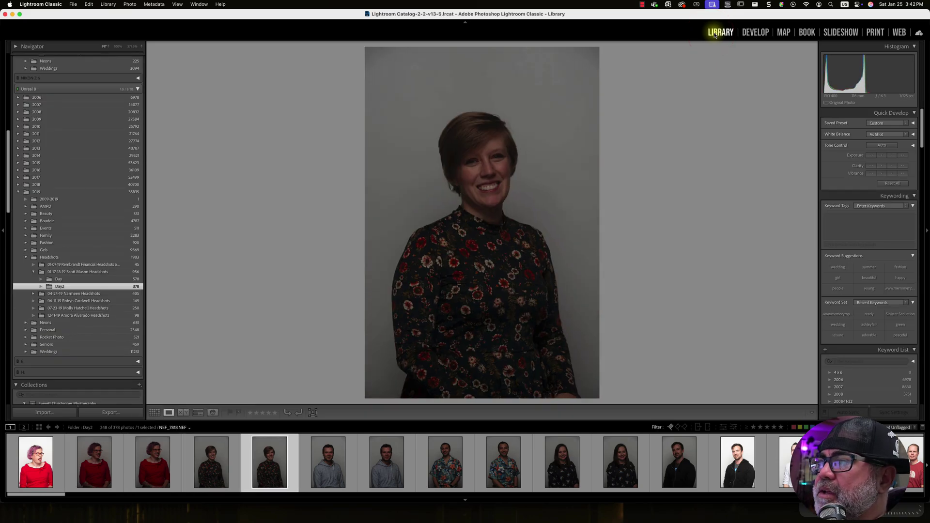
pyautogui.press('Right')
pyautogui.press('Right')
pyautogui.press('Left')
pyautogui.press('Left')
pyautogui.press('Left')
pyautogui.press('Left')
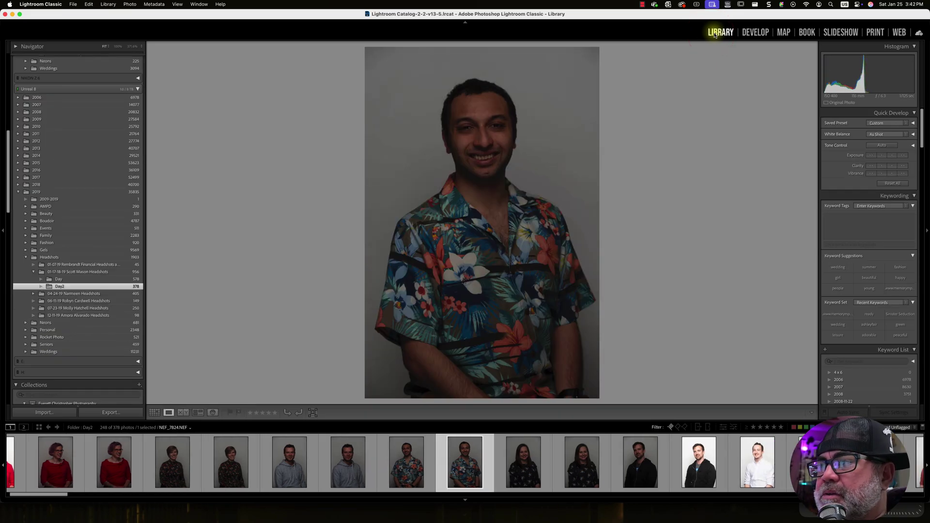